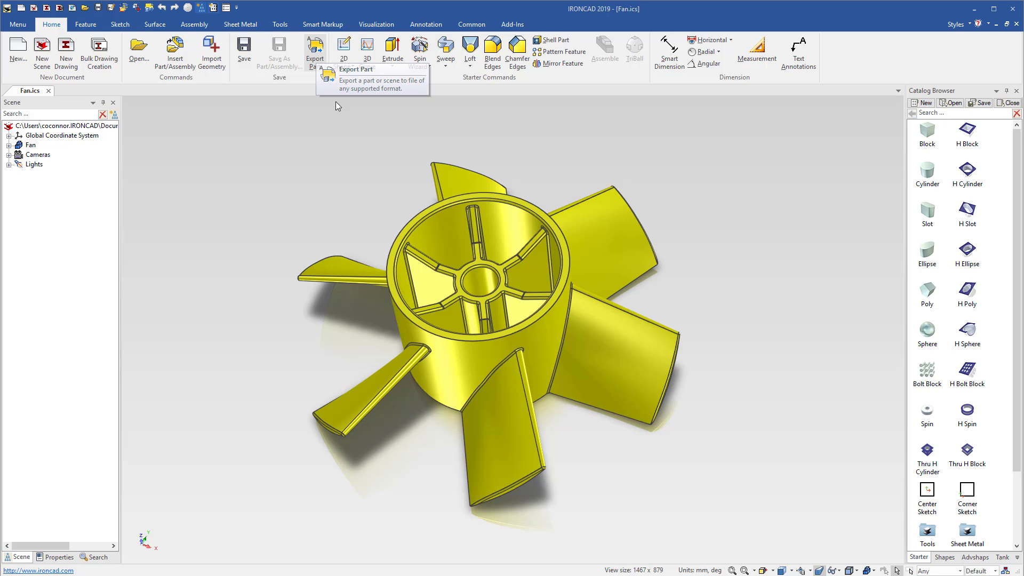
# Step: Export the Fan part as Fan.stl using the Stereolithography (*.stl) format
pyautogui.click(426, 246)
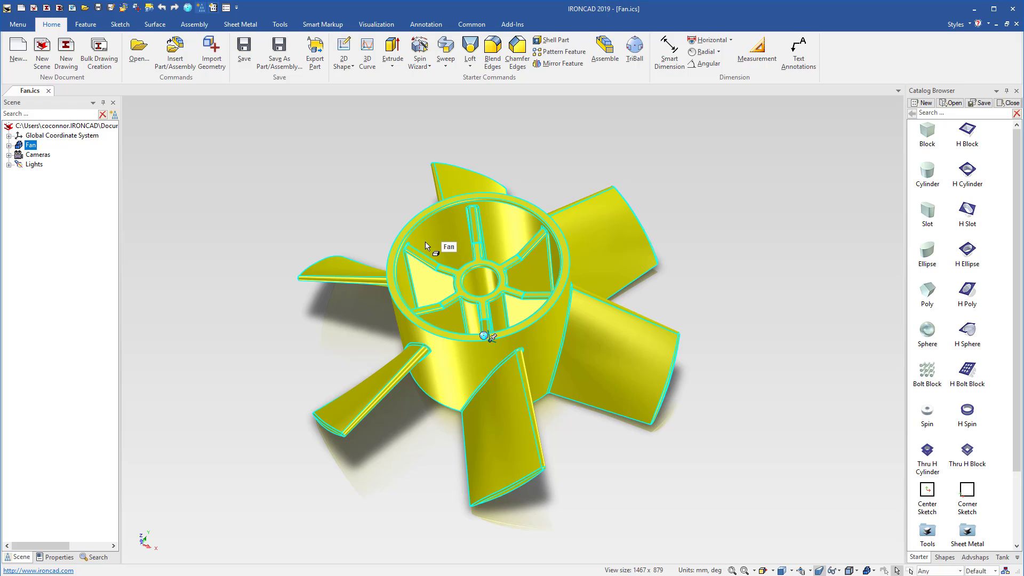
pyautogui.rightClick(426, 245)
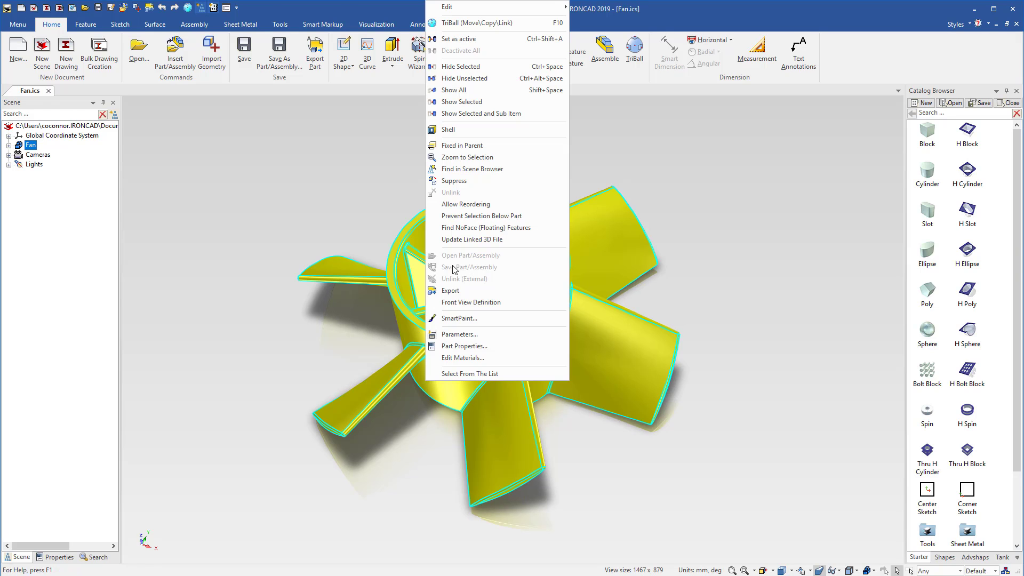
pyautogui.click(462, 292)
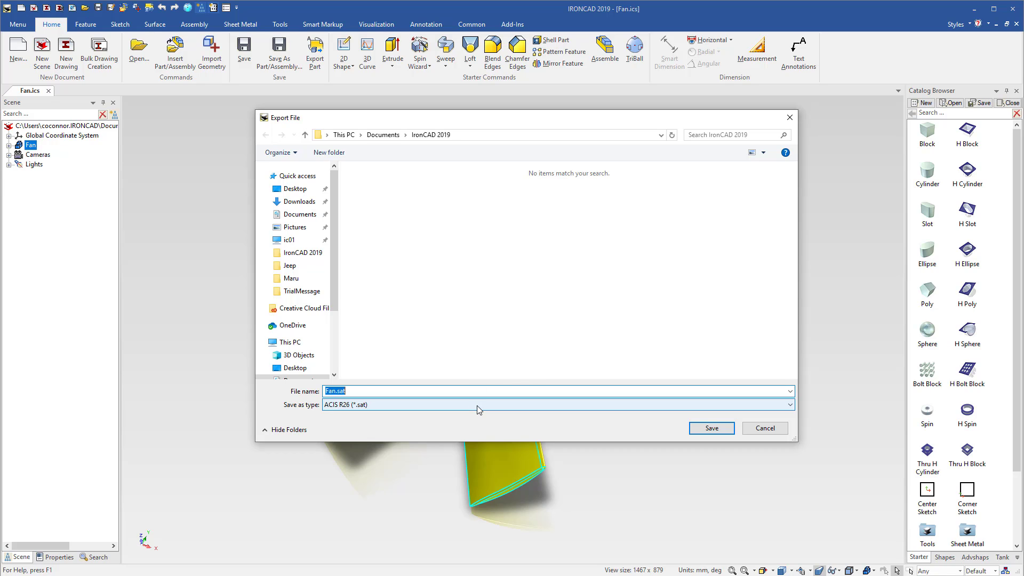
pyautogui.click(476, 405)
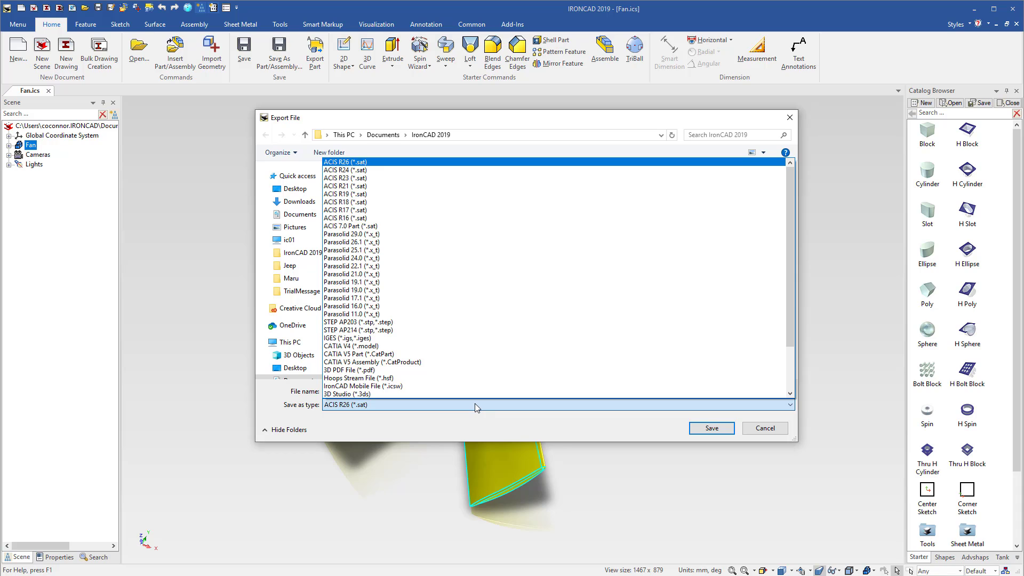
pyautogui.press('Down')
pyautogui.press('Down')
pyautogui.press('Down')
pyautogui.press('Down')
pyautogui.press('Down')
pyautogui.press('Down')
pyautogui.press('Down')
pyautogui.press('Down')
pyautogui.press('Down')
pyautogui.press('Down')
pyautogui.press('Down')
pyautogui.press('Down')
pyautogui.press('Down')
pyautogui.press('Down')
pyautogui.press('Down')
pyautogui.press('Down')
pyautogui.press('Down')
pyautogui.press('Down')
pyautogui.press('Down')
pyautogui.press('Down')
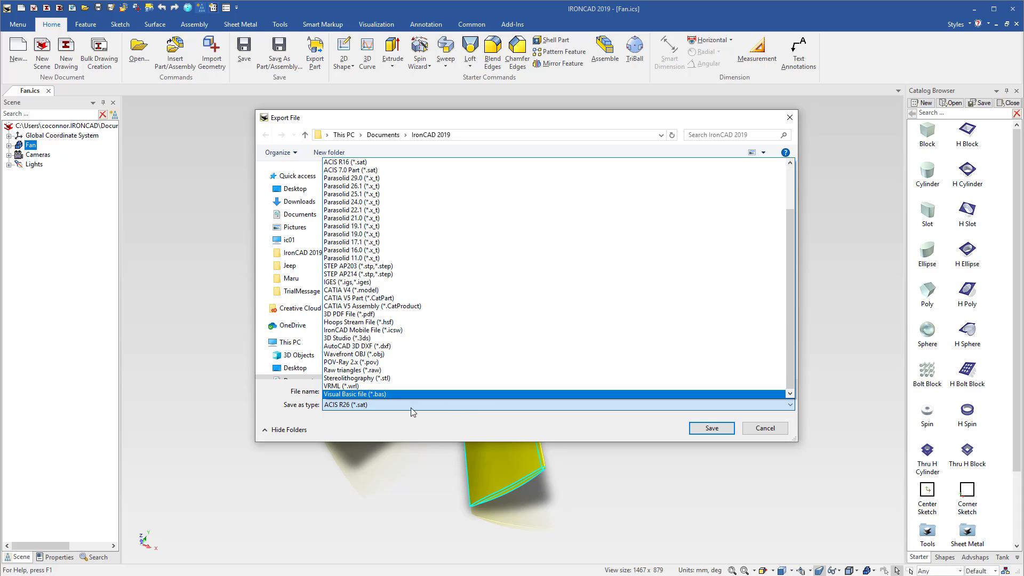
pyautogui.click(357, 379)
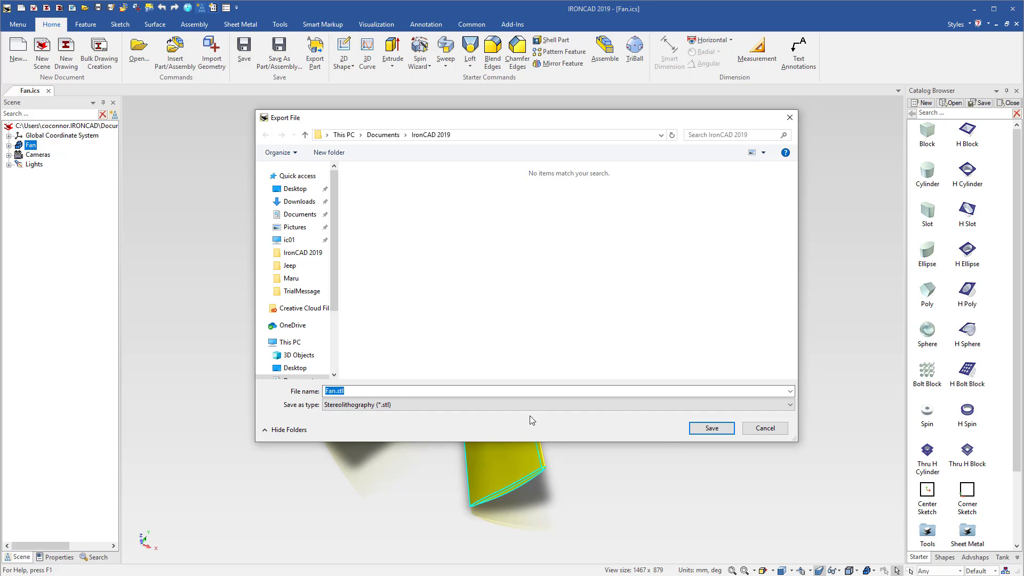
pyautogui.click(707, 429)
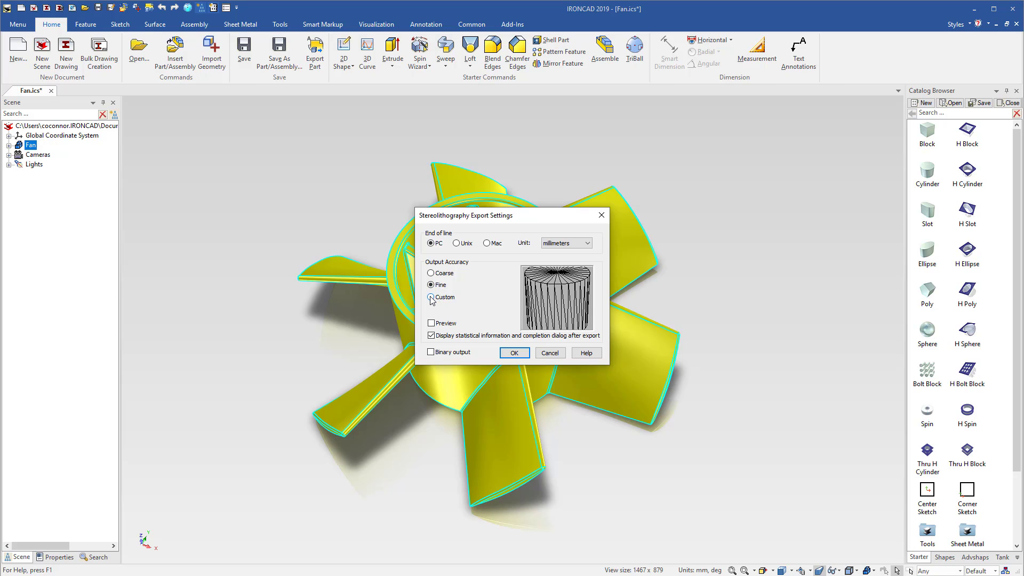
# Step: Switch to Custom accuracy with preview on, raising Surface to 180 and setting Angle tolerance to 4
pyautogui.click(430, 297)
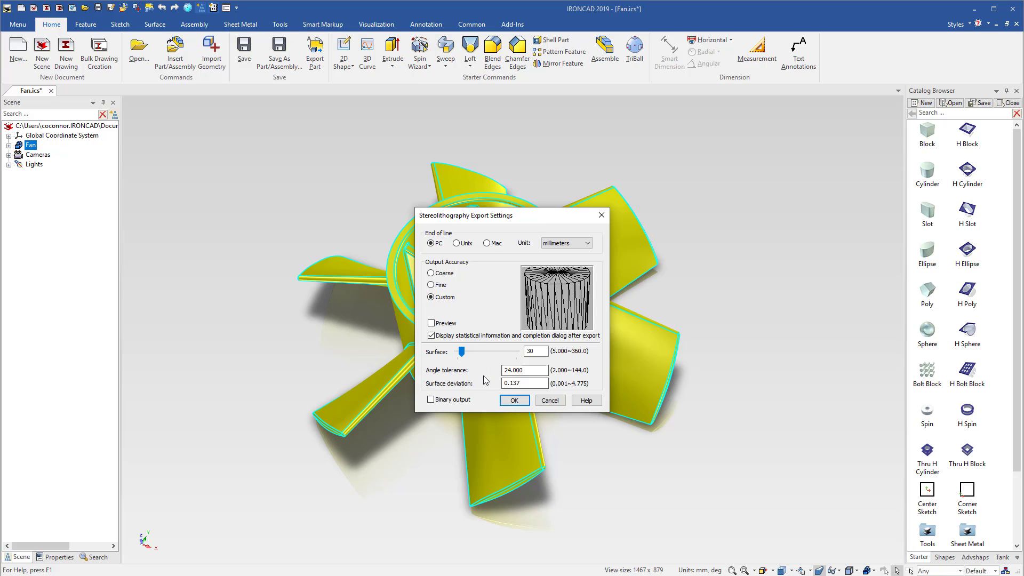
pyautogui.click(431, 323)
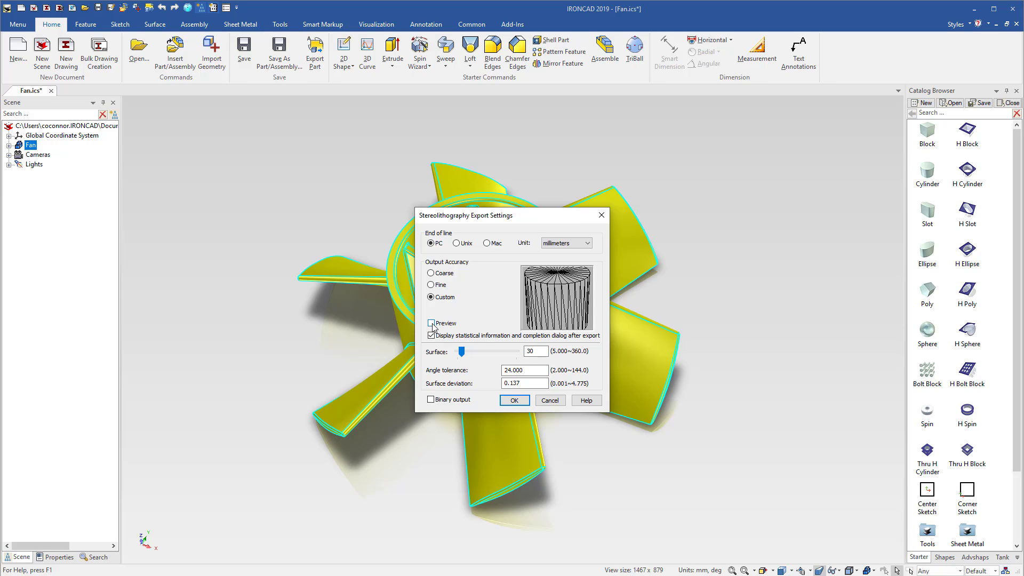
pyautogui.click(462, 351)
pyautogui.moveTo(461, 352)
pyautogui.mouseDown()
pyautogui.moveTo(502, 354)
pyautogui.moveTo(474, 354)
pyautogui.mouseUp()
pyautogui.press('Tab')
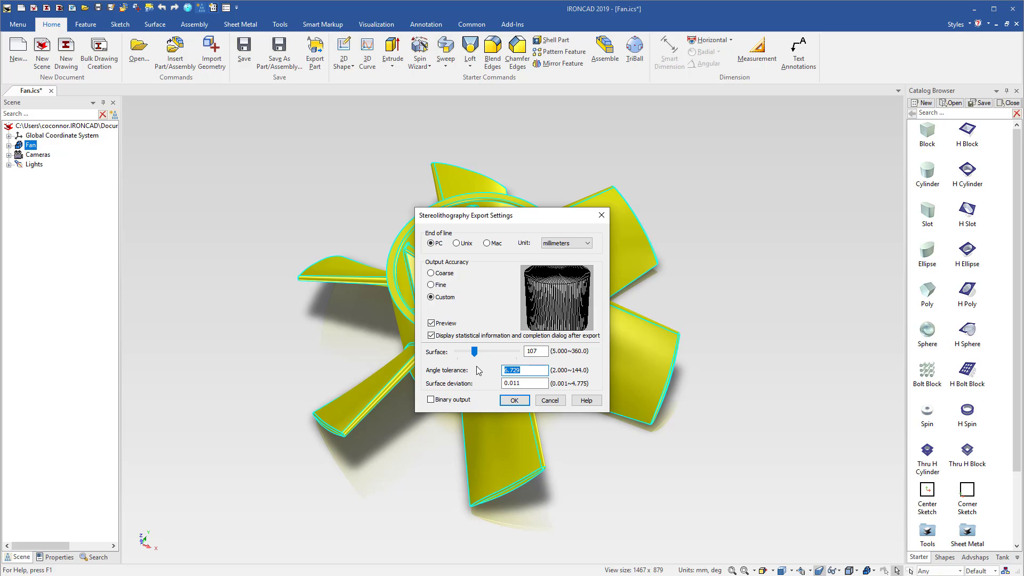
pyautogui.write('4')
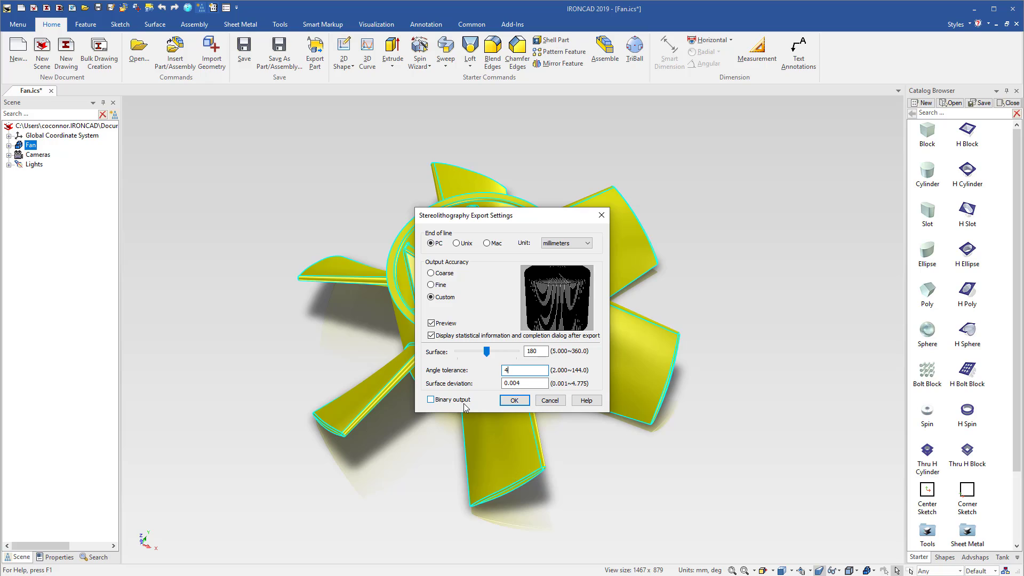
# Step: Accept the custom STL settings and dismiss the report of 207888 polygons exported
pyautogui.click(512, 405)
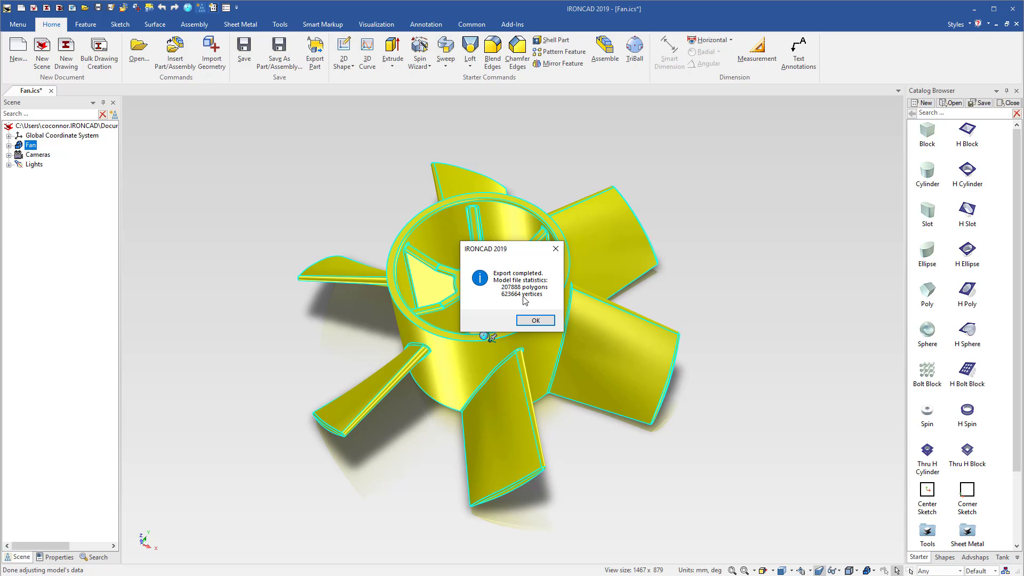
pyautogui.click(535, 320)
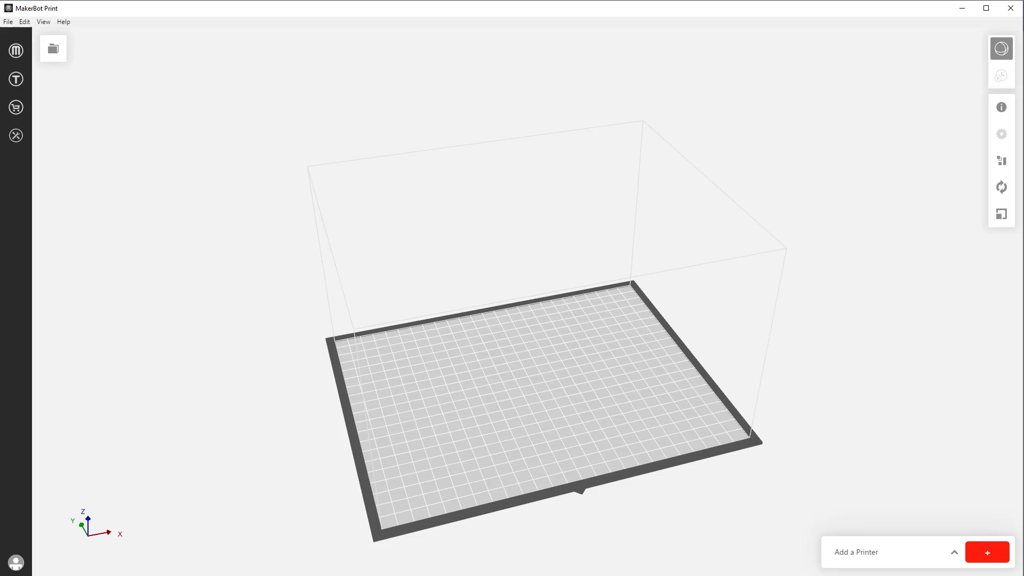
# Step: Insert Fan.stl onto the MakerBot Print build plate
pyautogui.click(8, 22)
pyautogui.click(49, 91)
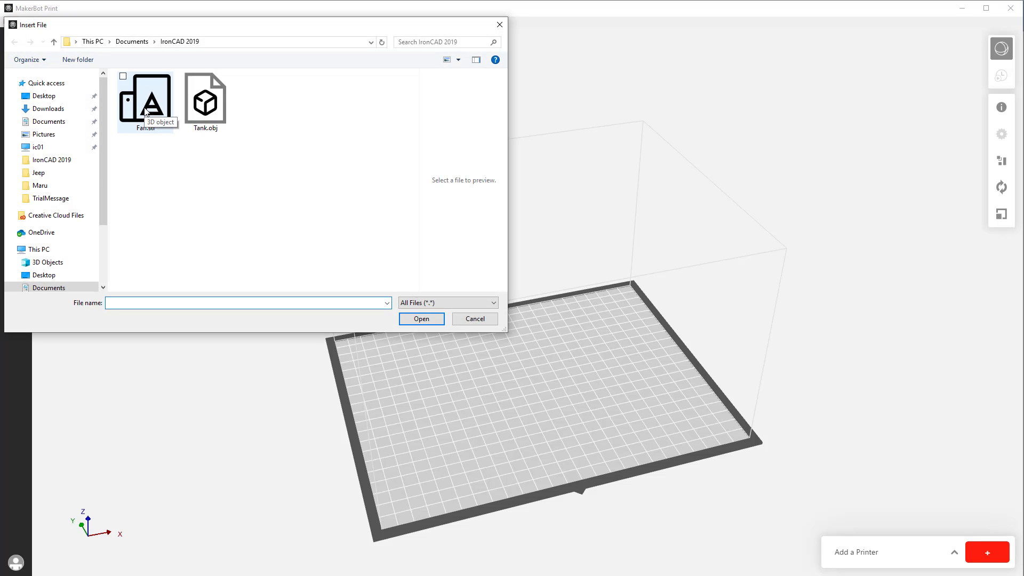
pyautogui.click(145, 110)
pyautogui.click(415, 318)
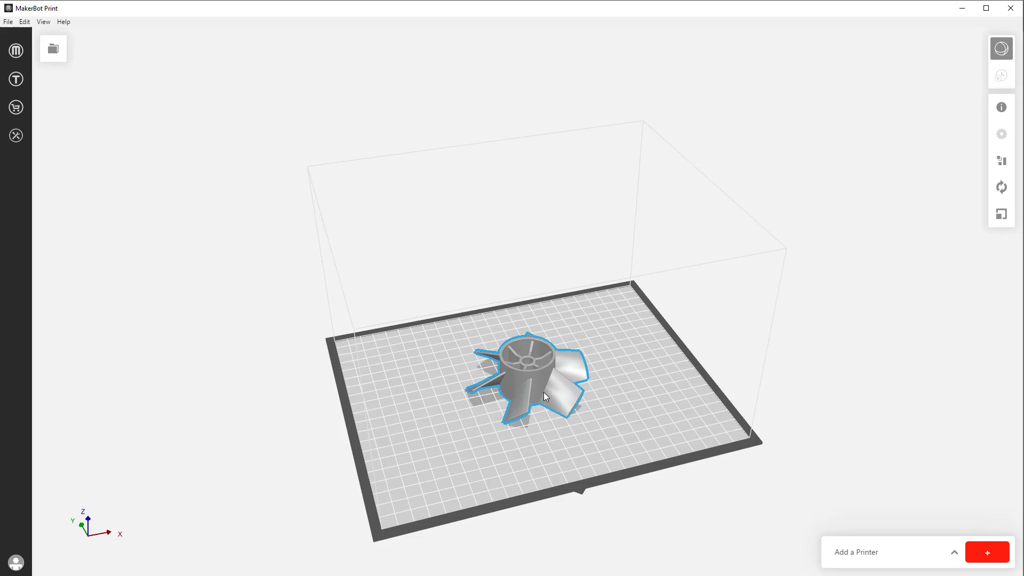
pyautogui.scroll(5, 701, 478)
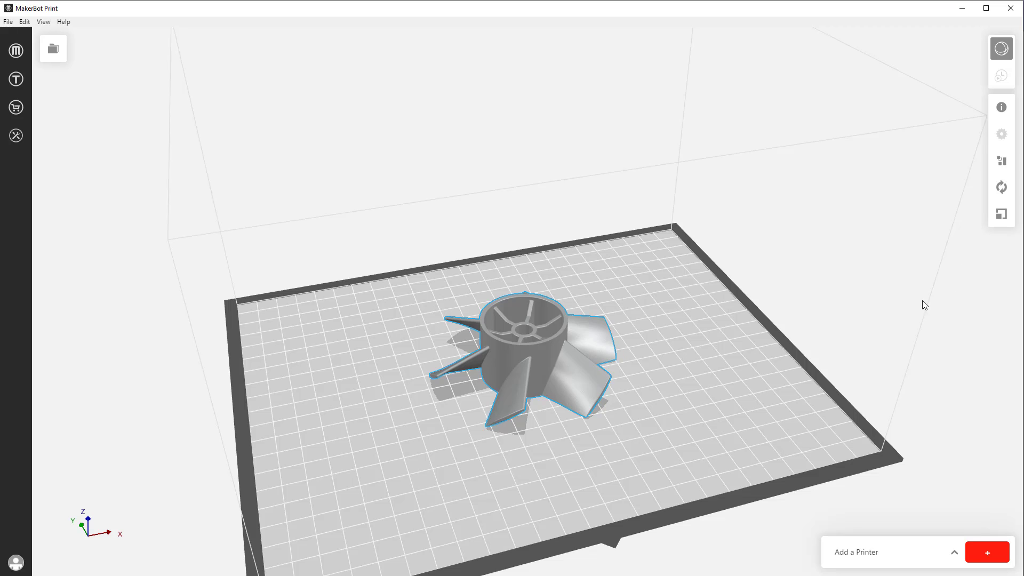
# Step: Scale the fan uniformly to 200% on all axes
pyautogui.click(1000, 215)
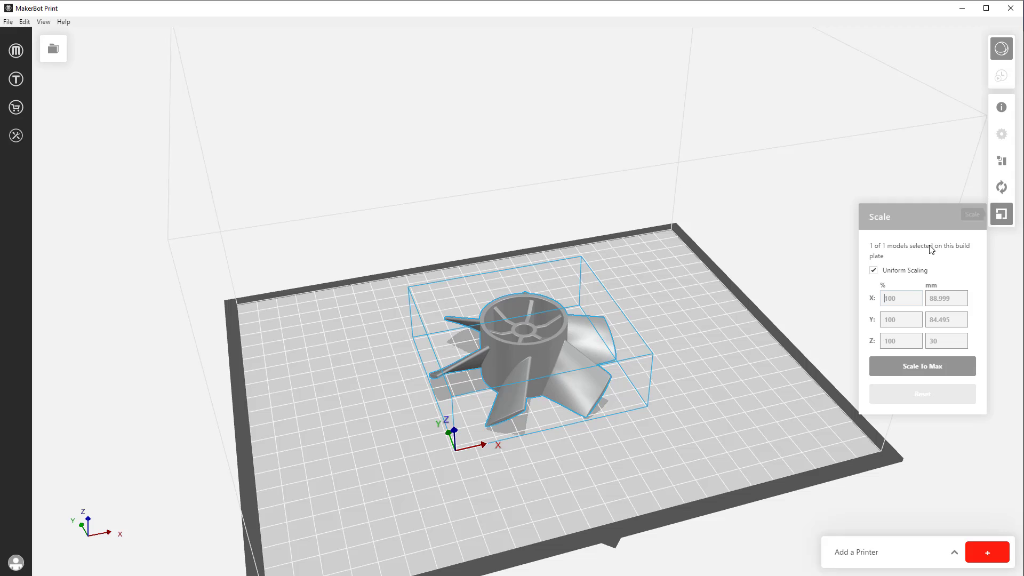
pyautogui.click(902, 301)
pyautogui.write('200')
pyautogui.press('Tab')
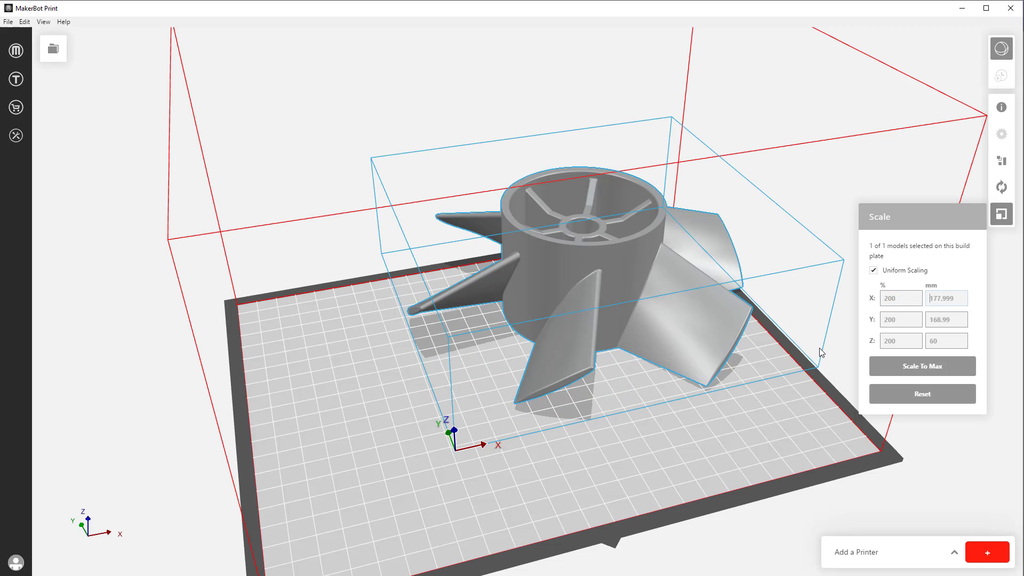
# Step: Center the fan on the build plate and orbit to inspect it from above and low side
pyautogui.click(1006, 171)
pyautogui.click(921, 341)
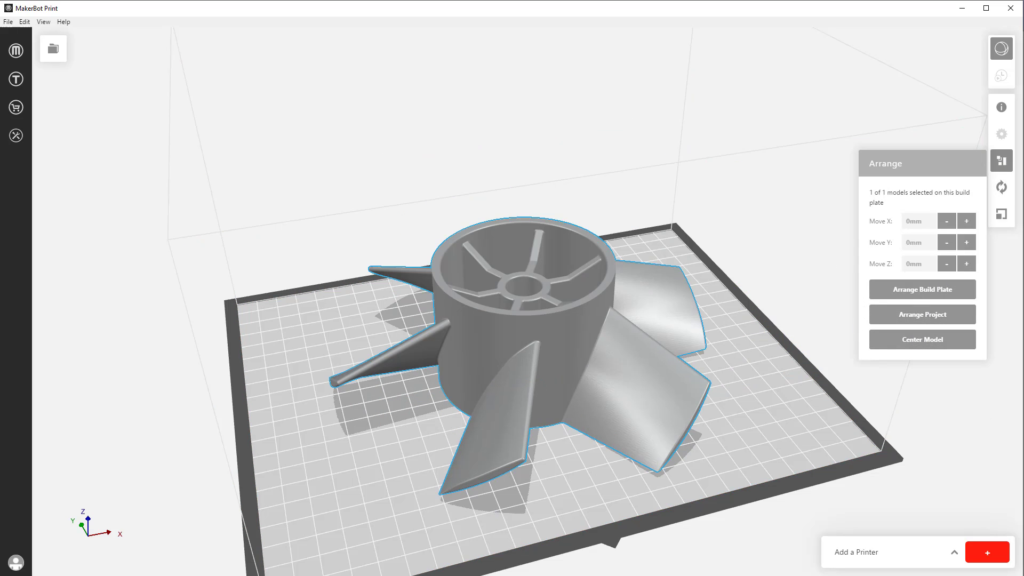
pyautogui.click(1001, 160)
pyautogui.moveTo(840, 258); pyautogui.dragTo(552, 326)
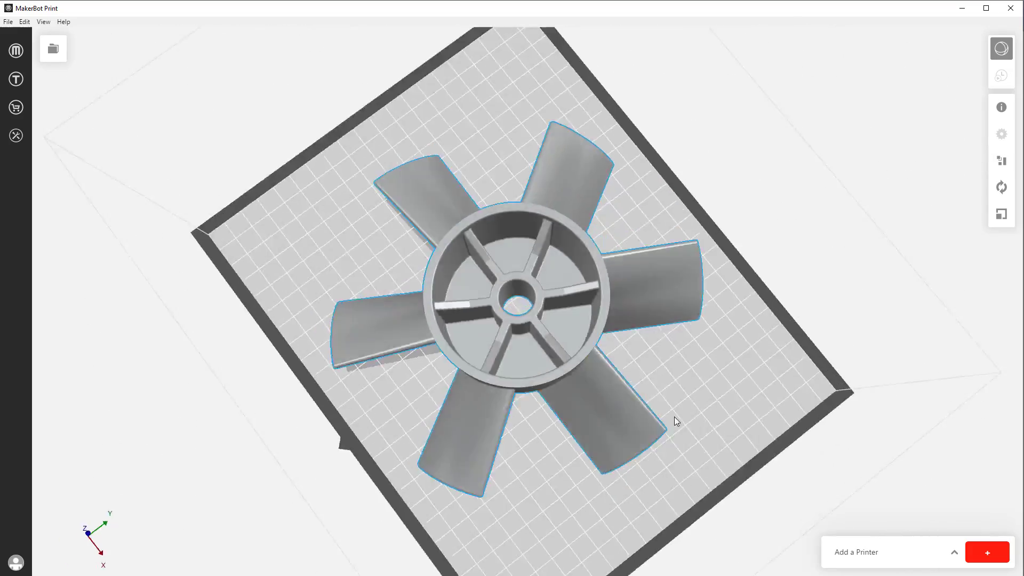
pyautogui.moveTo(674, 417); pyautogui.dragTo(441, 411)
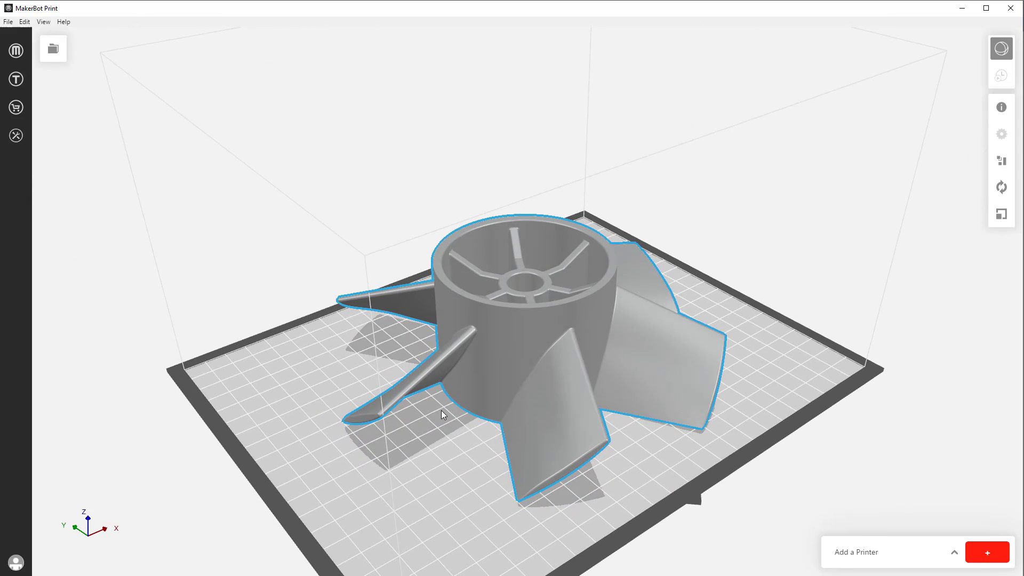